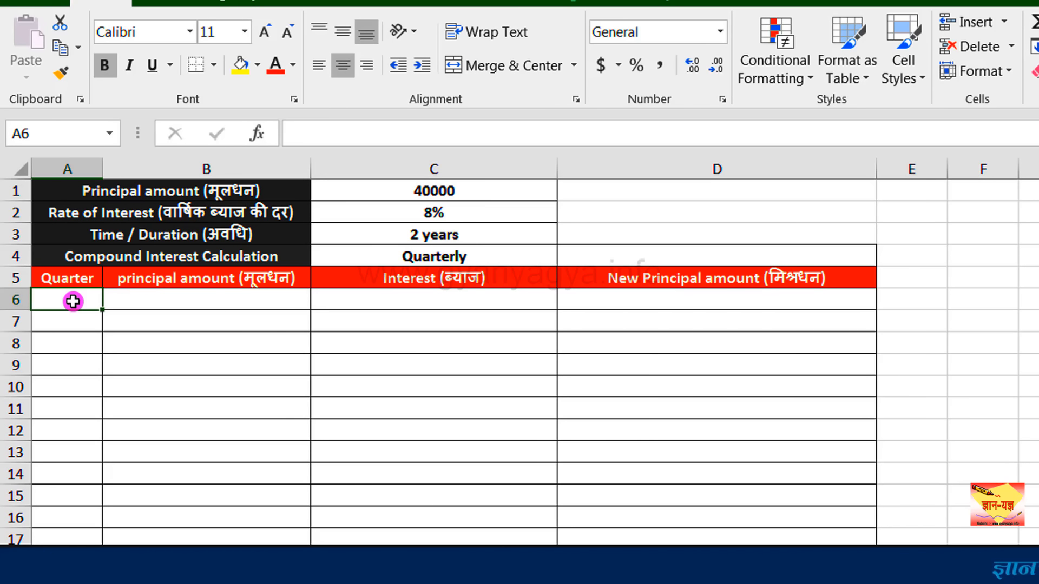
Step: Number the quarters 1 through 8 in cells A6 to A13
text(1)
key(Return)
text(2)
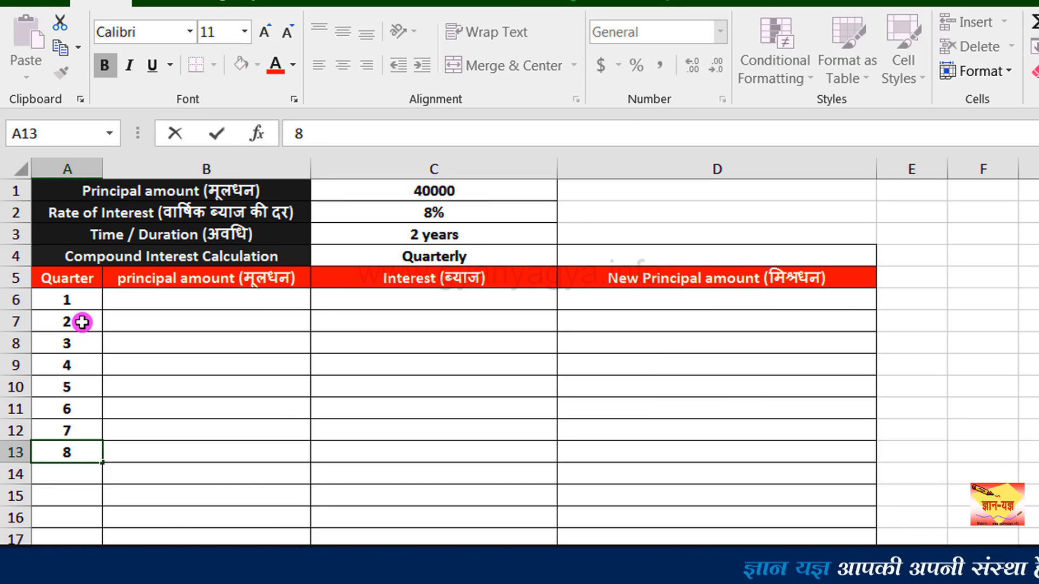
Step: Link the first quarter's principal in B6 to the principal amount with the formula =C1
click(206, 300)
text(=)
click(431, 194)
key(Return)
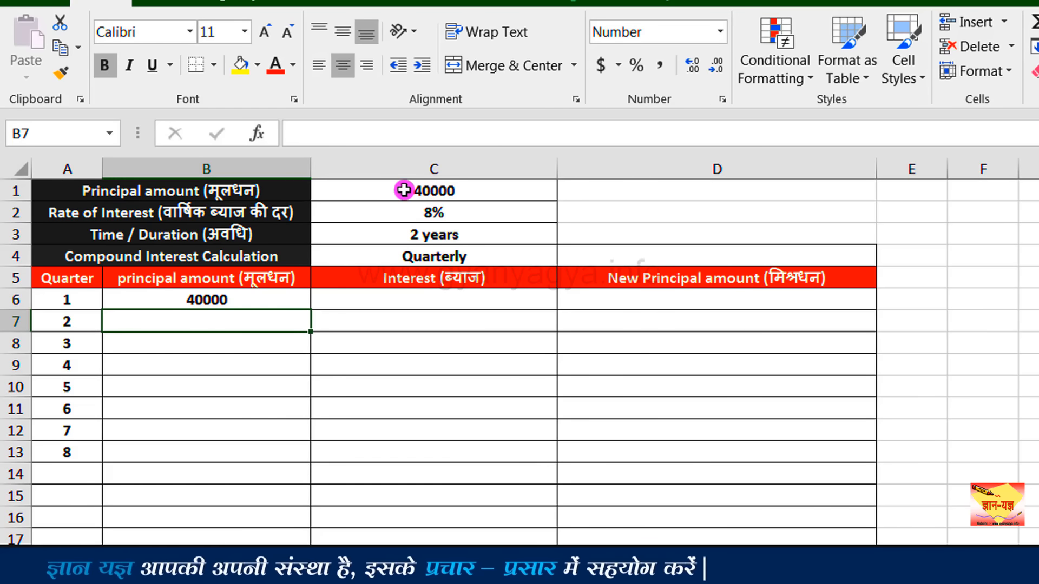
click(242, 296)
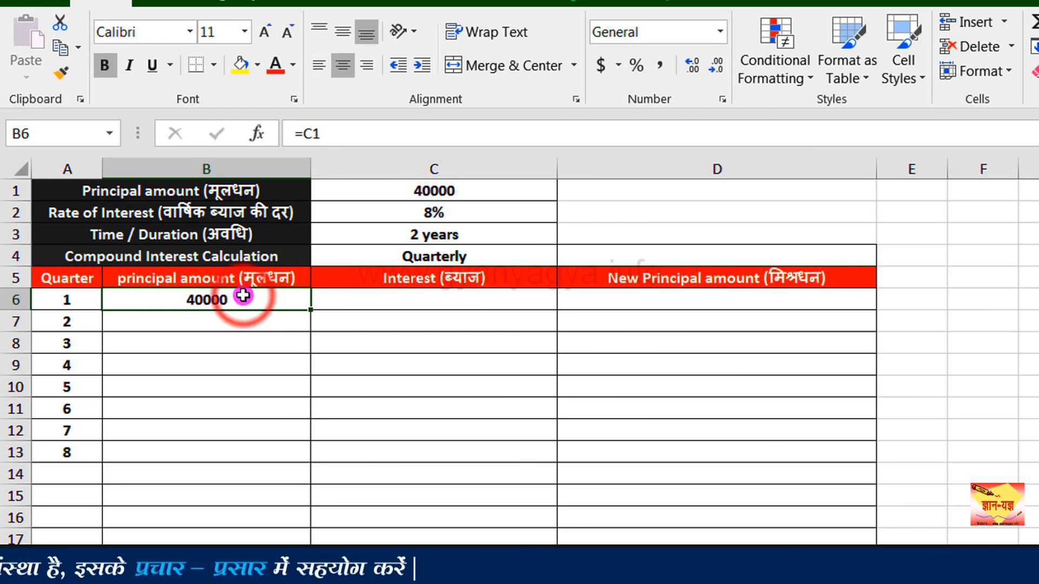
Step: Calculate the first quarter's interest in C6 with =B6*$C$2*3/12, keeping the rate reference absolute
click(367, 300)
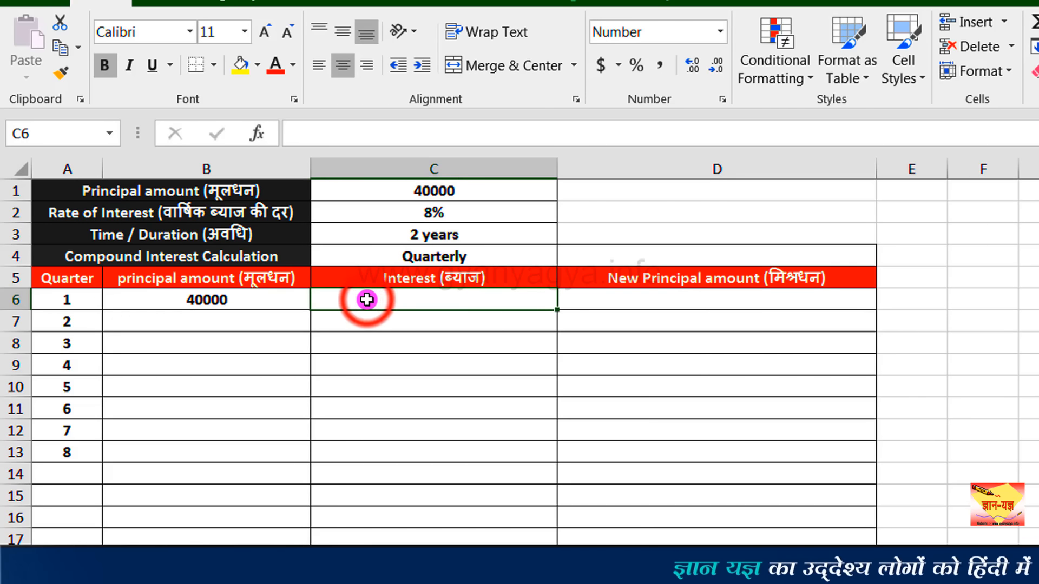
text(=)
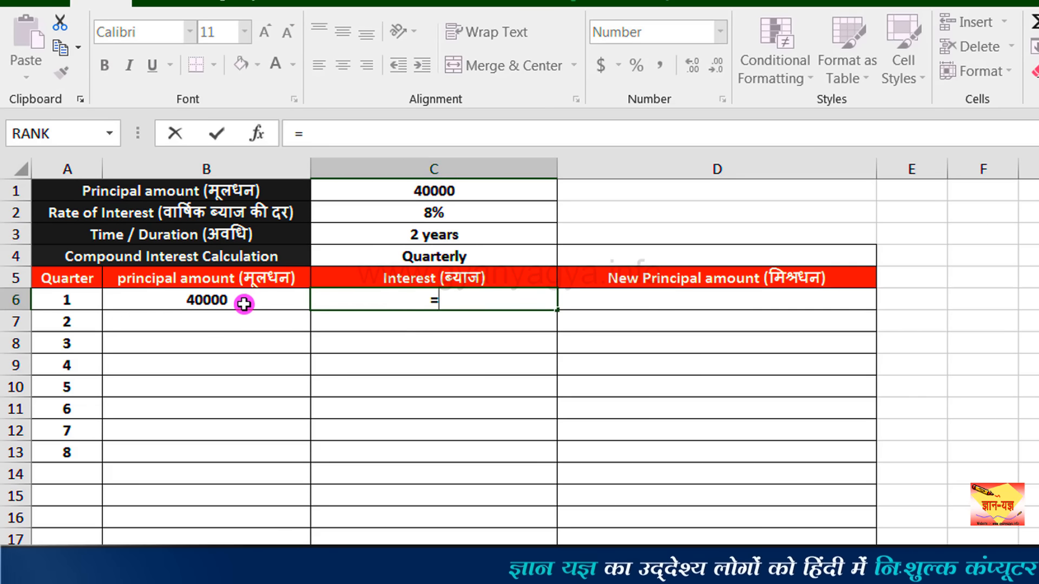
click(244, 302)
text(*)
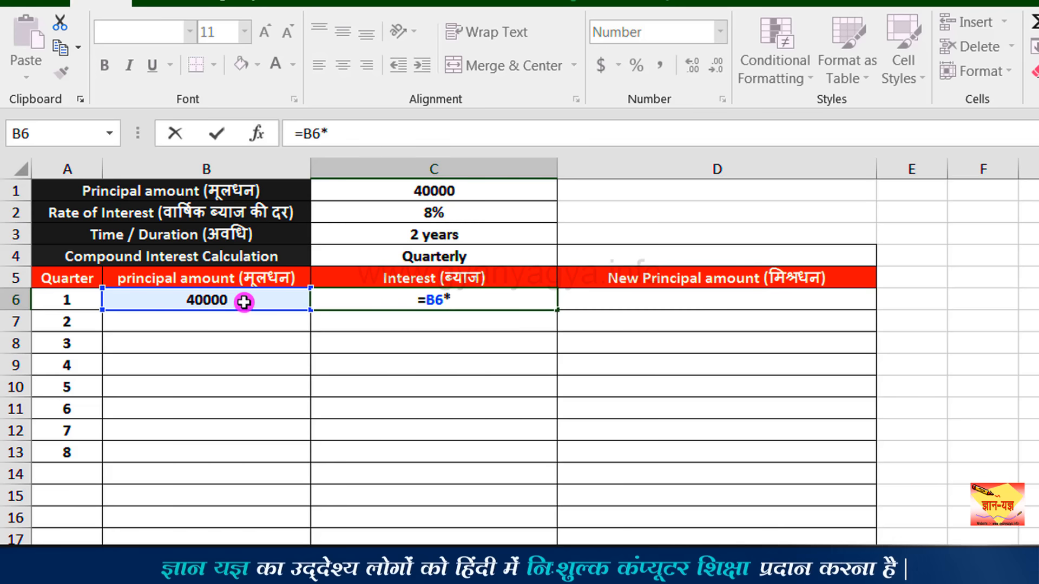
click(414, 216)
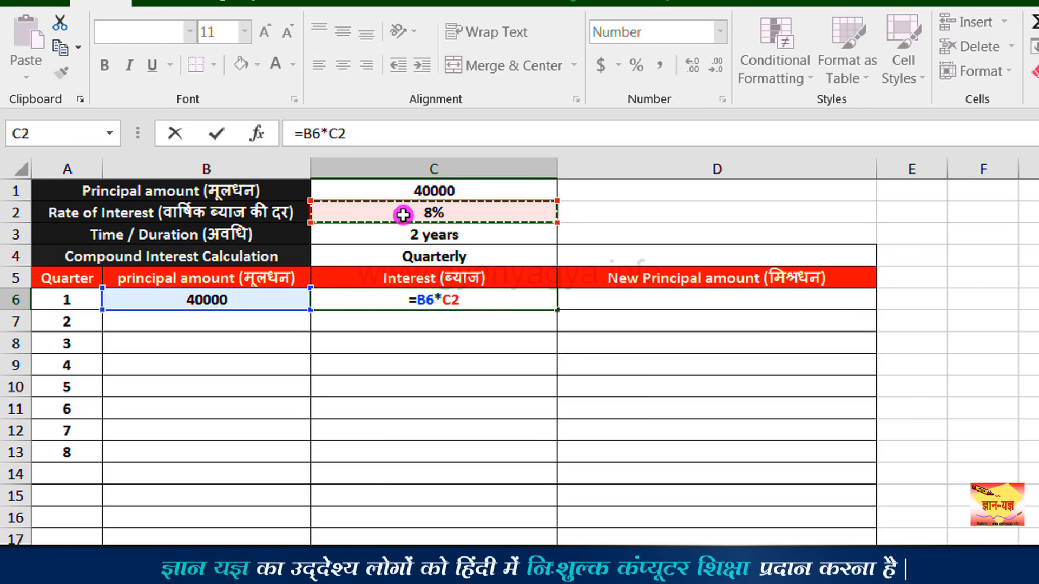
key(F4)
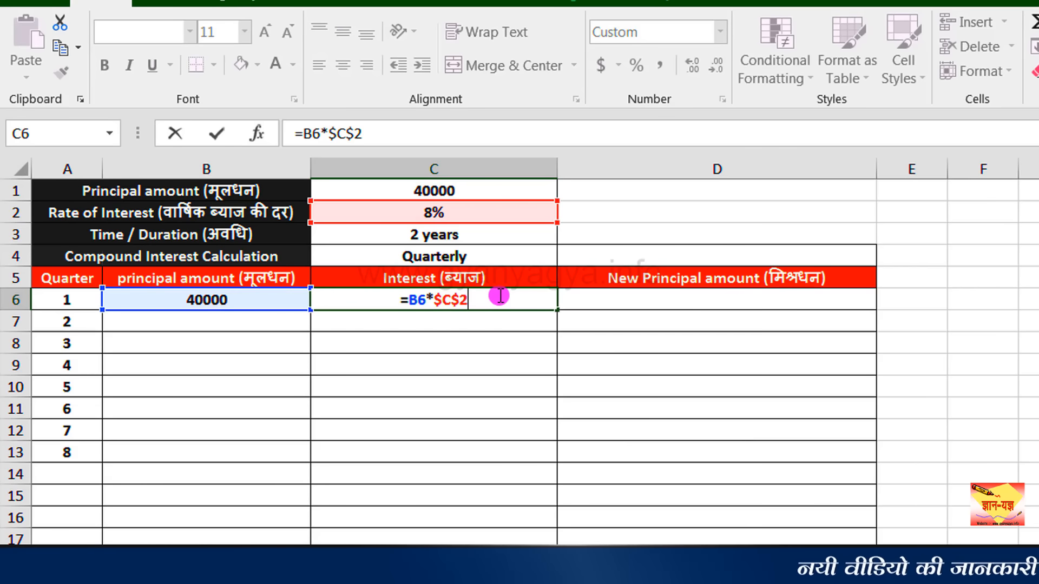
text(*)
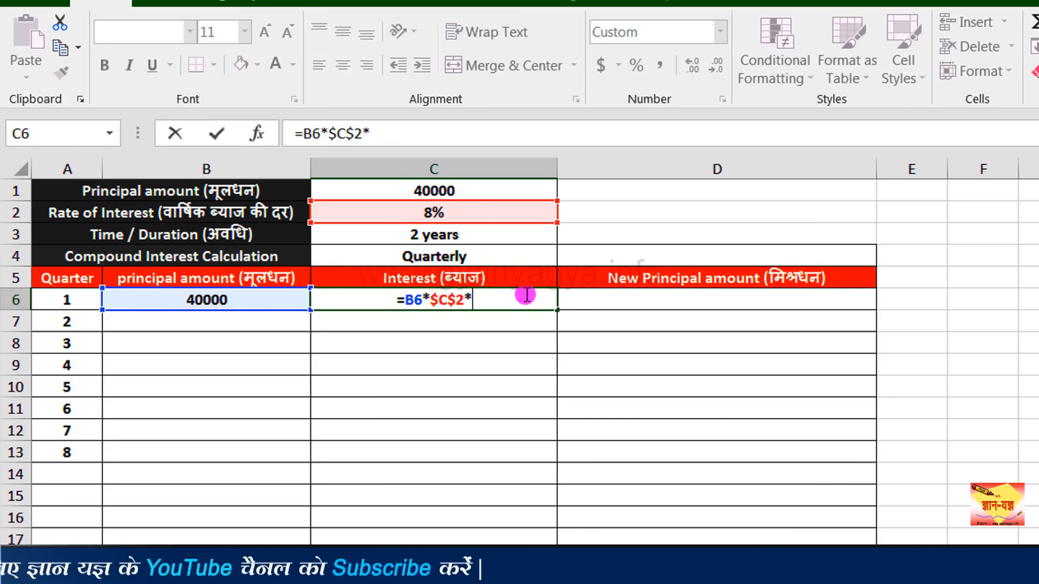
text(3)
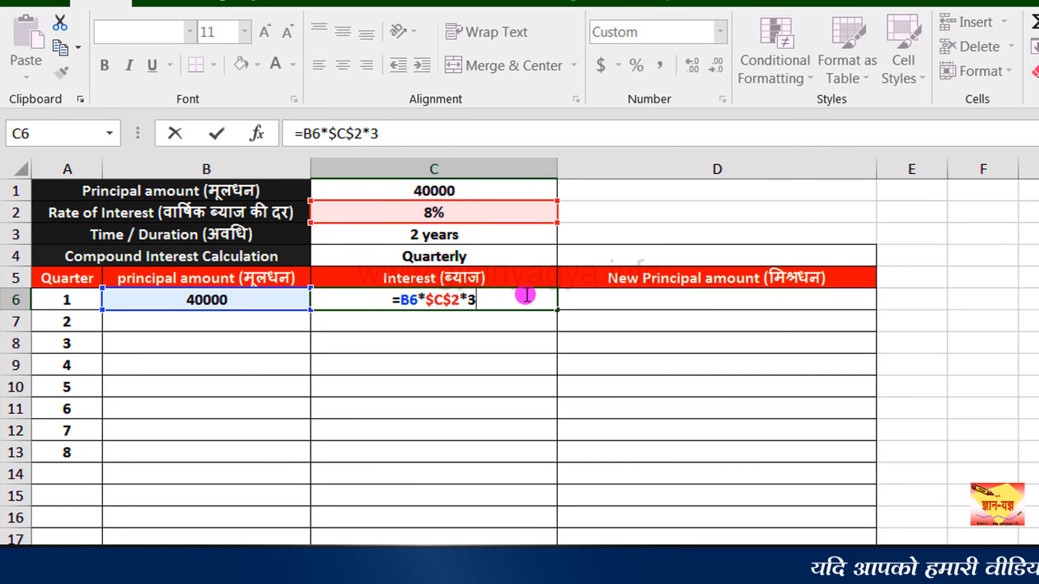
text(/)
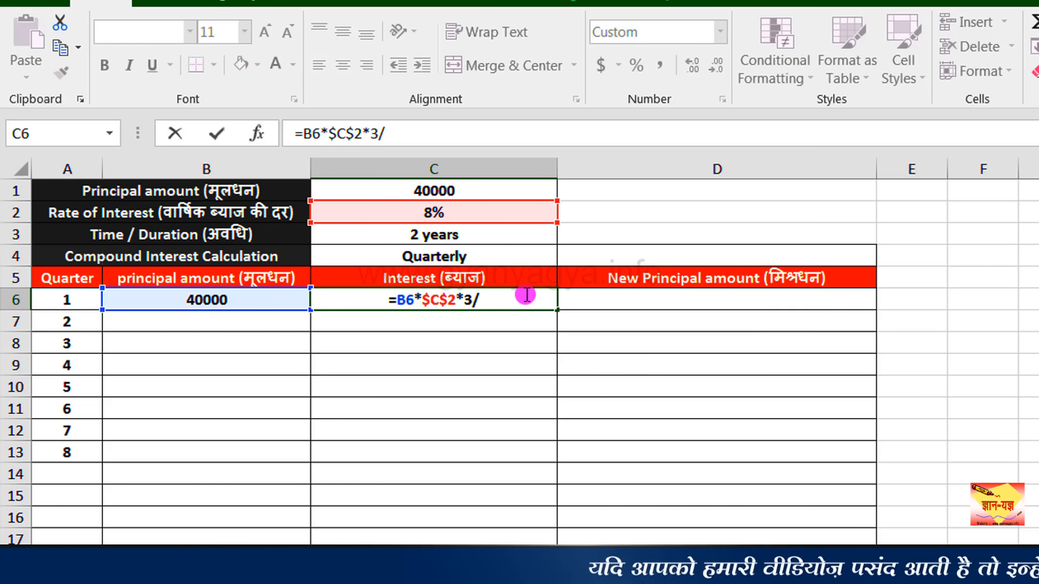
text(12)
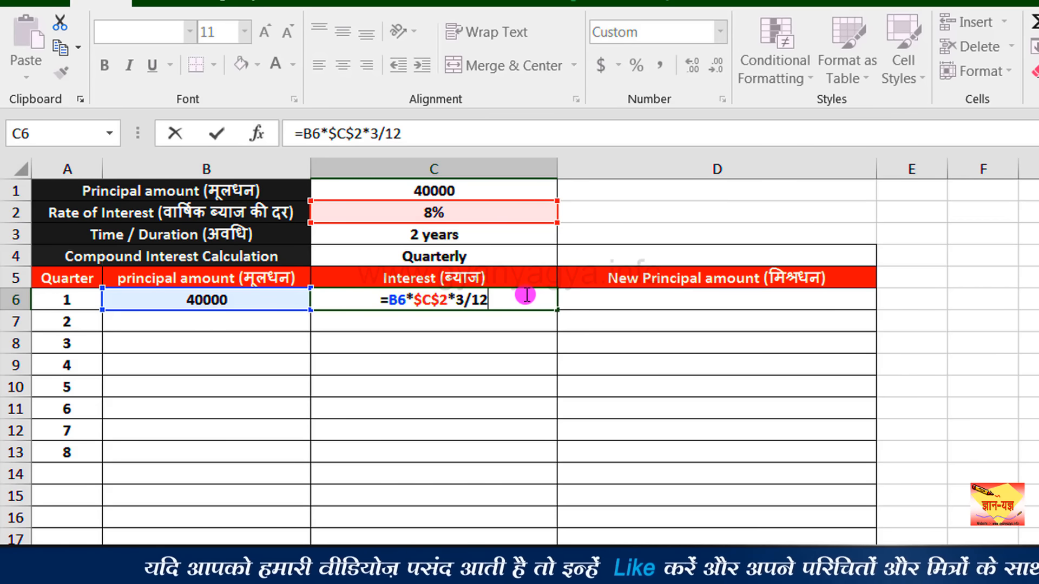
key(Return)
click(492, 302)
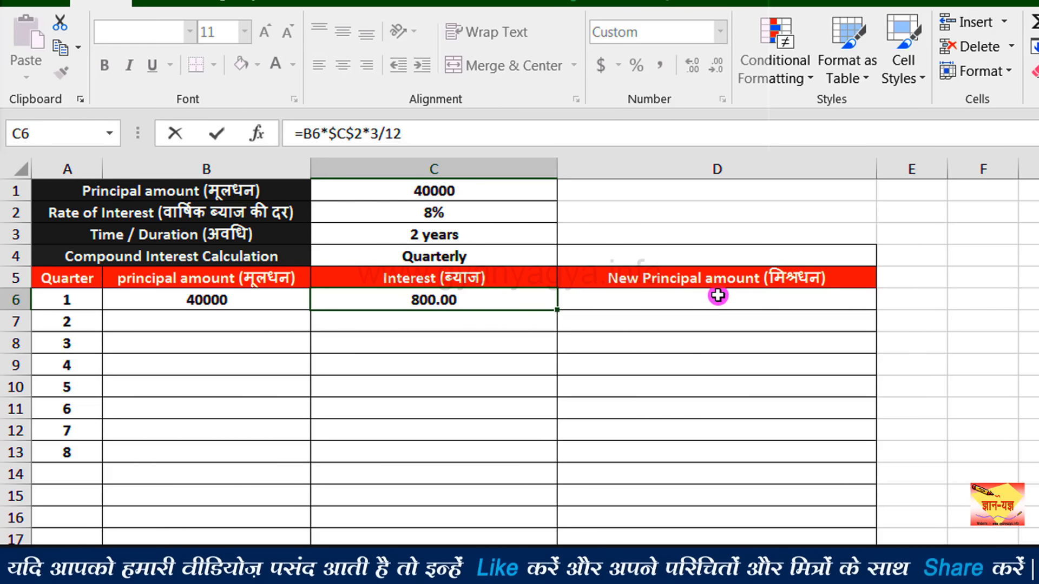
Step: Calculate the first quarter's new principal amount in D6 with the formula =B6+C6
click(763, 303)
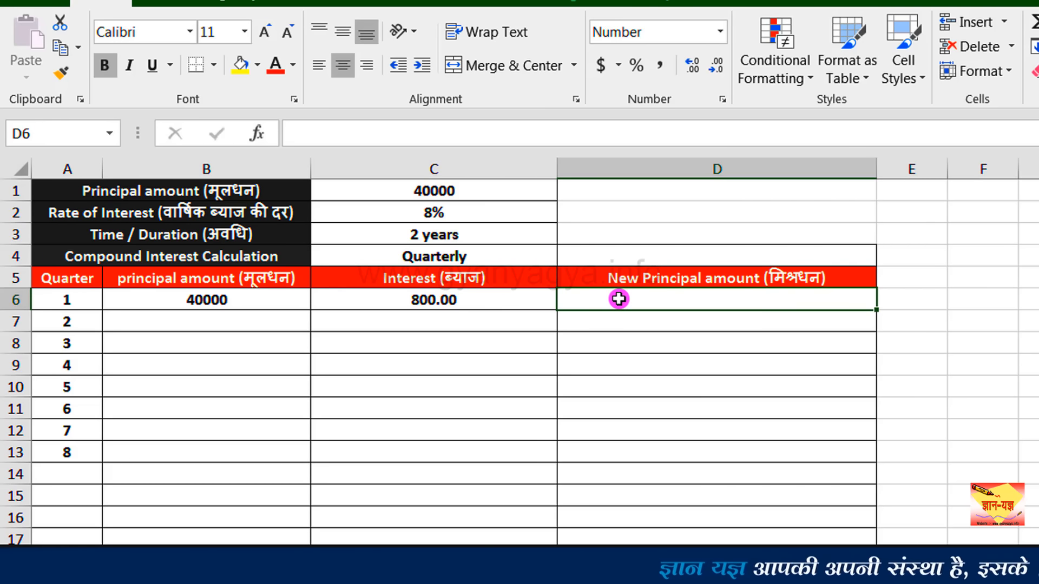
text(=)
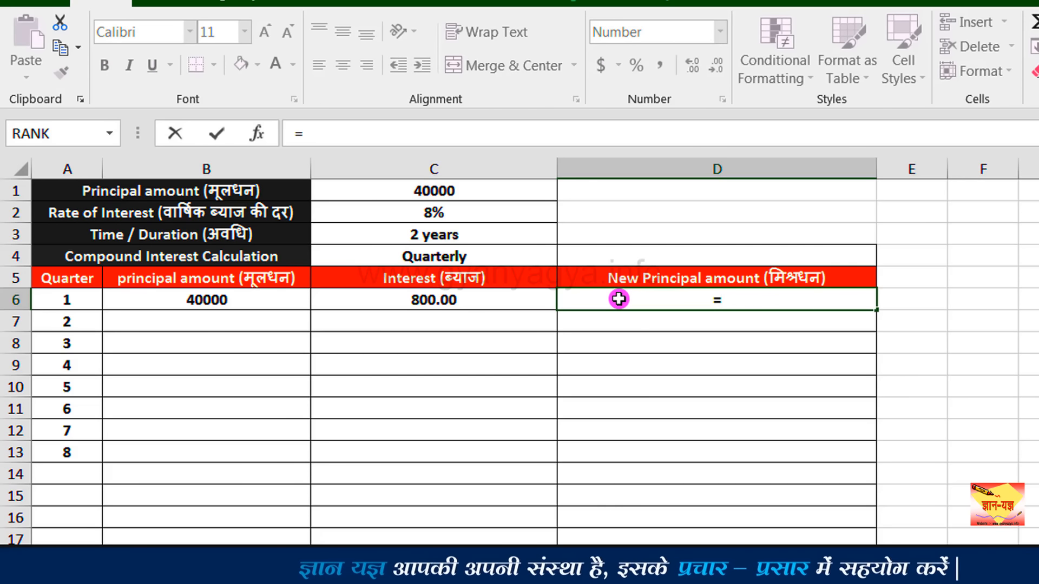
click(200, 299)
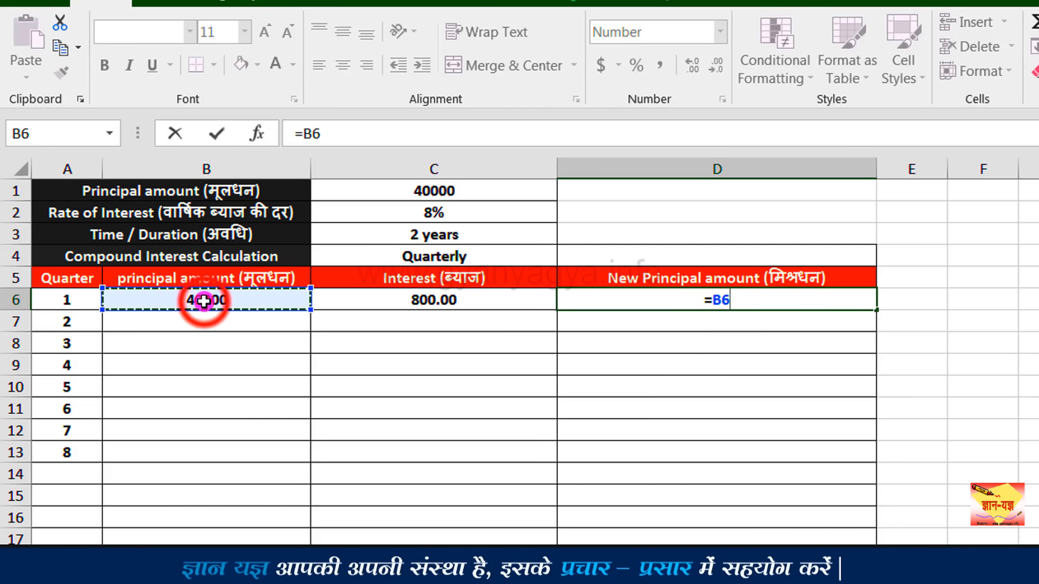
text(+)
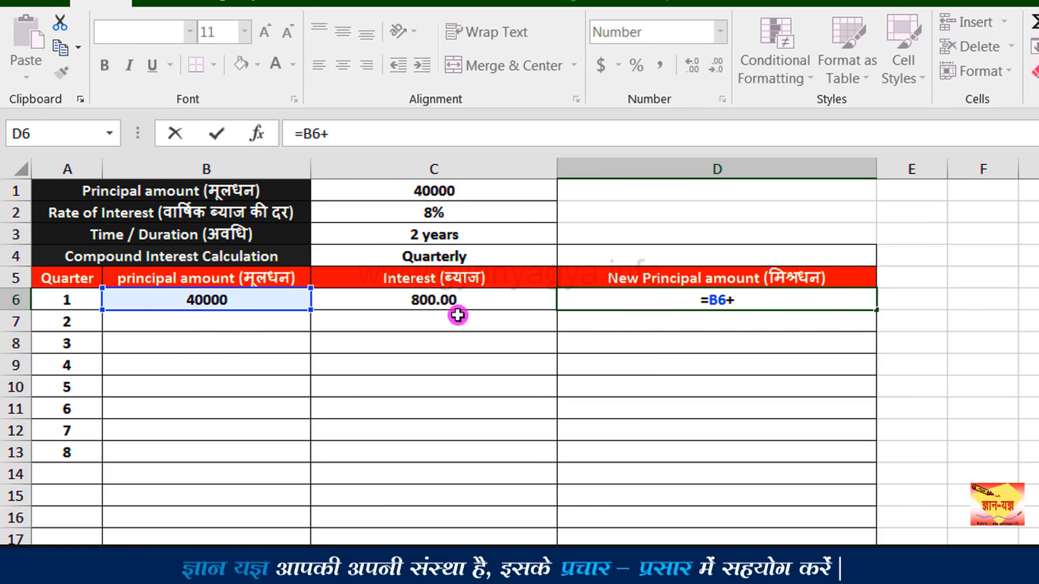
click(467, 302)
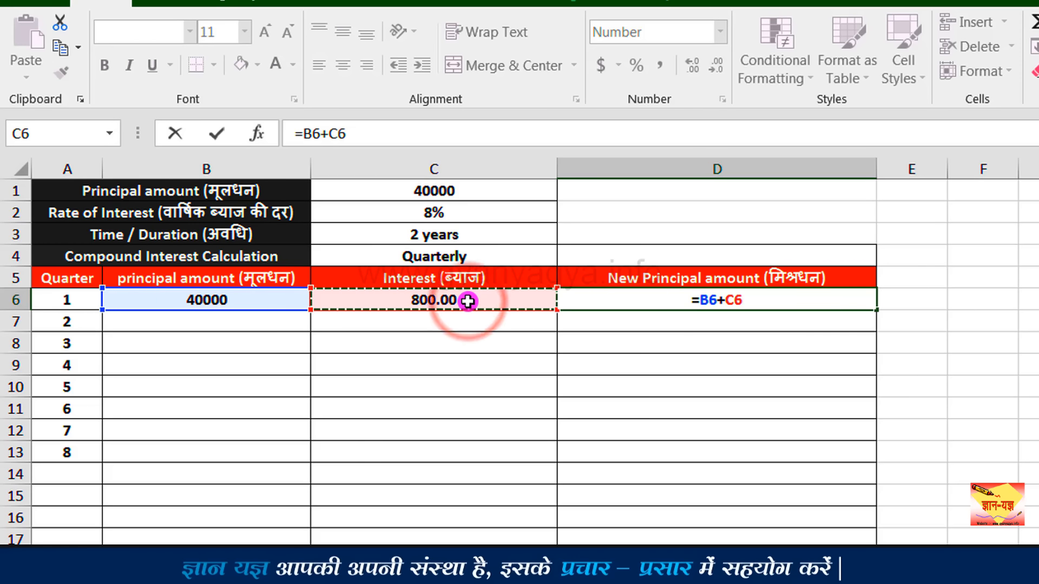
key(Return)
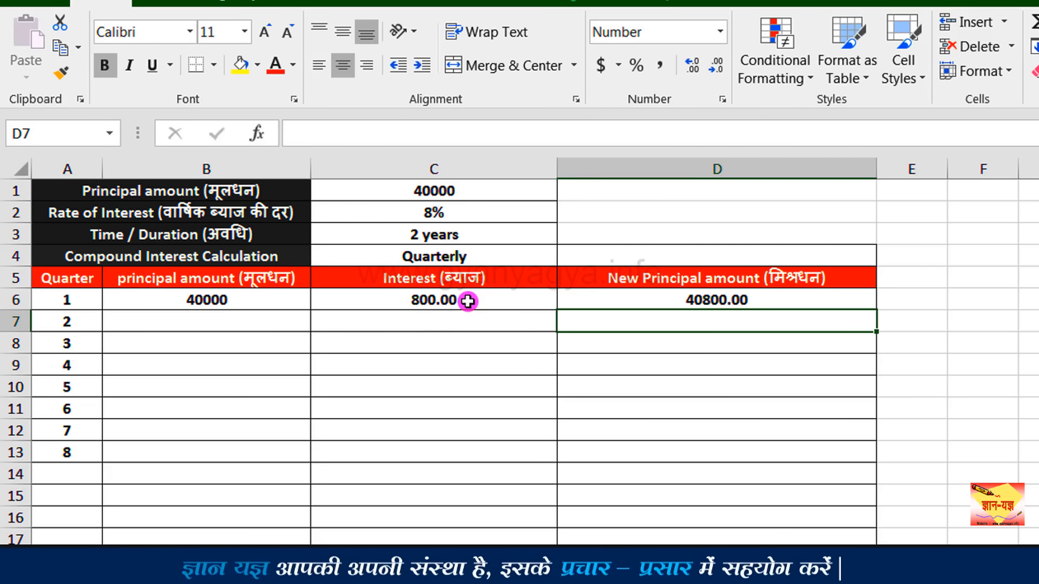
click(678, 295)
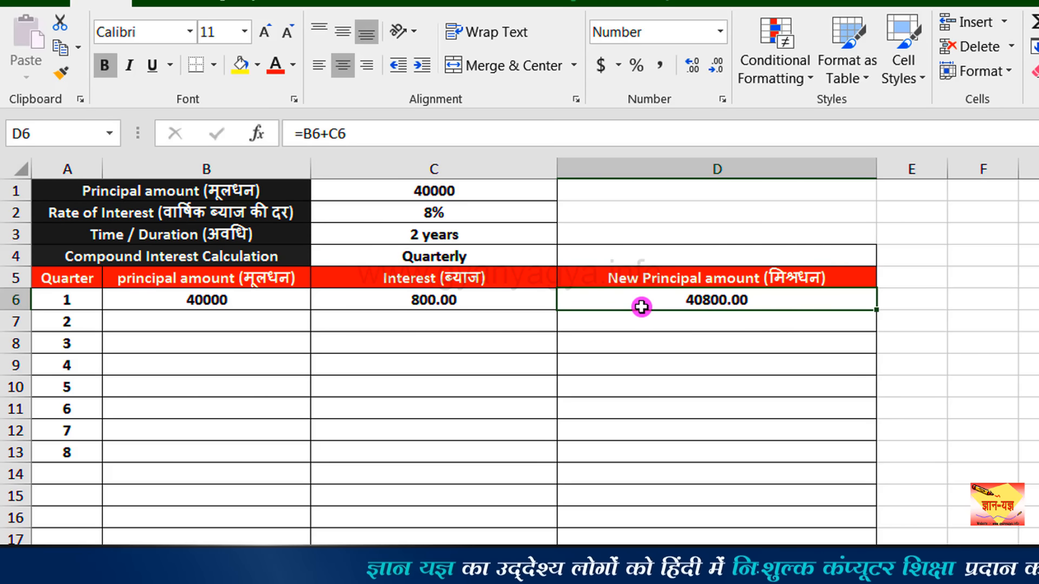
Step: Carry the first quarter's new principal into the second quarter by entering =D6 in B7
click(271, 325)
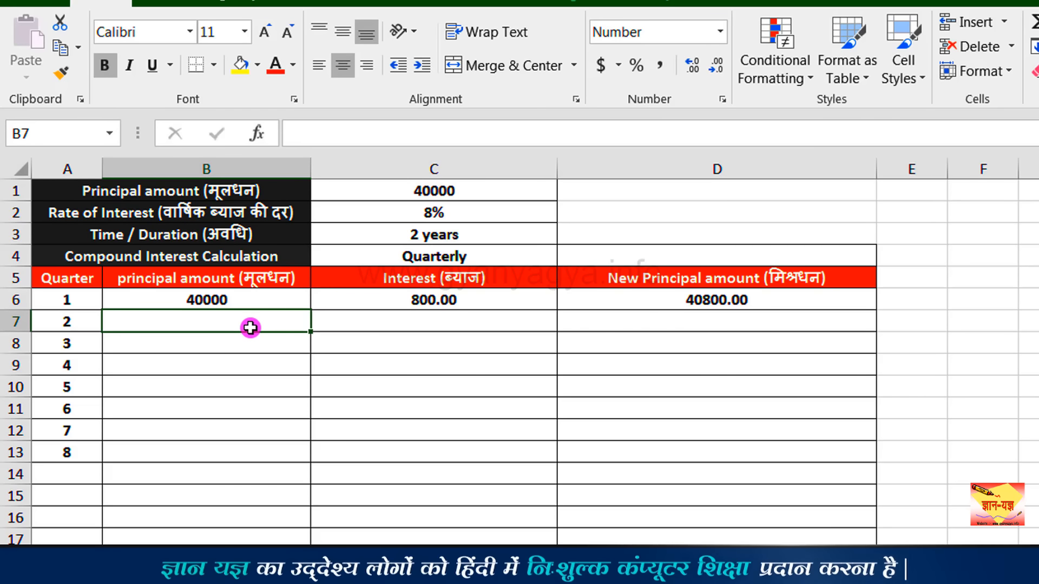
text(=)
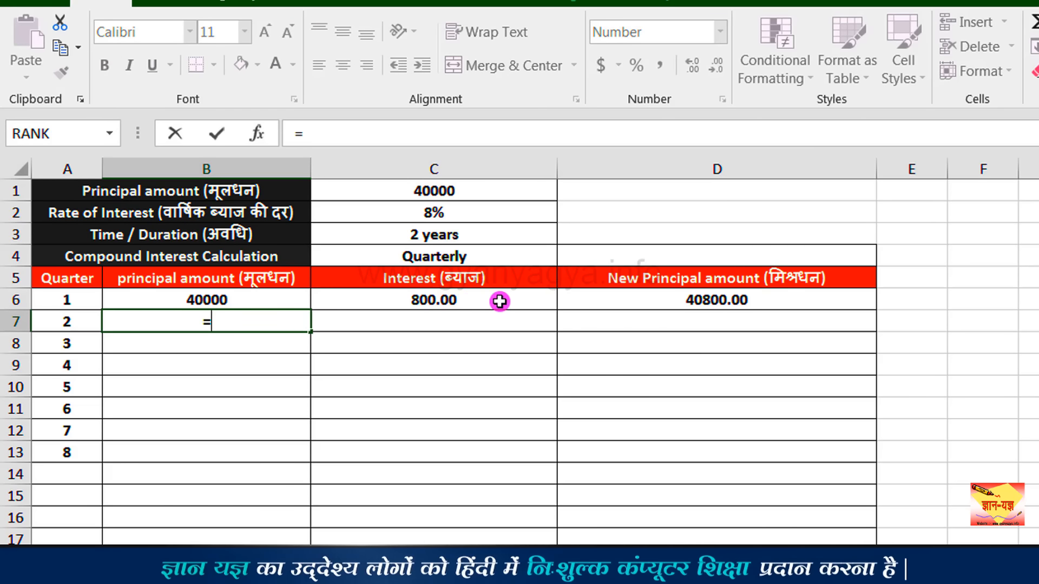
click(613, 302)
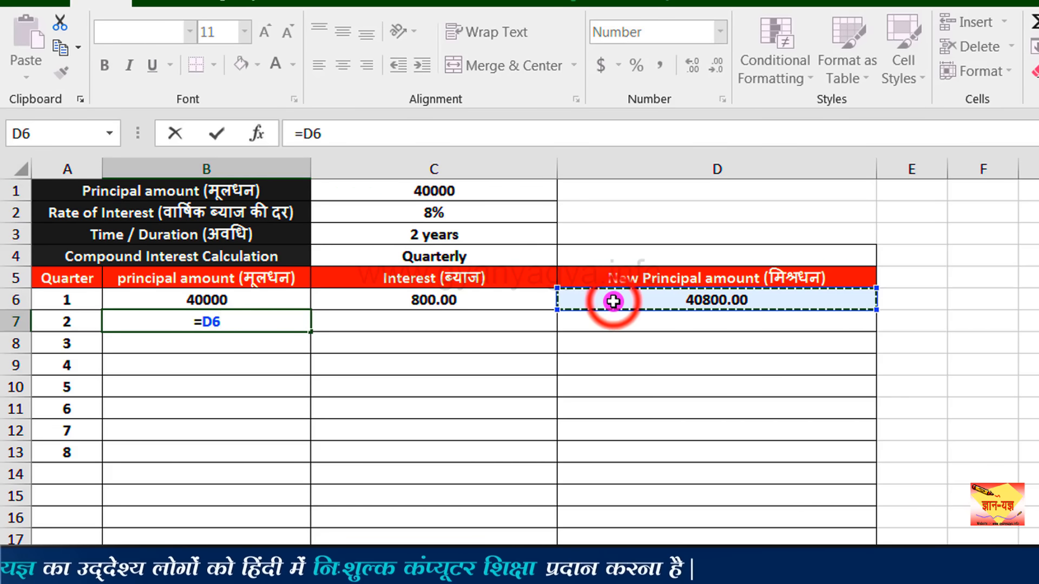
key(Return)
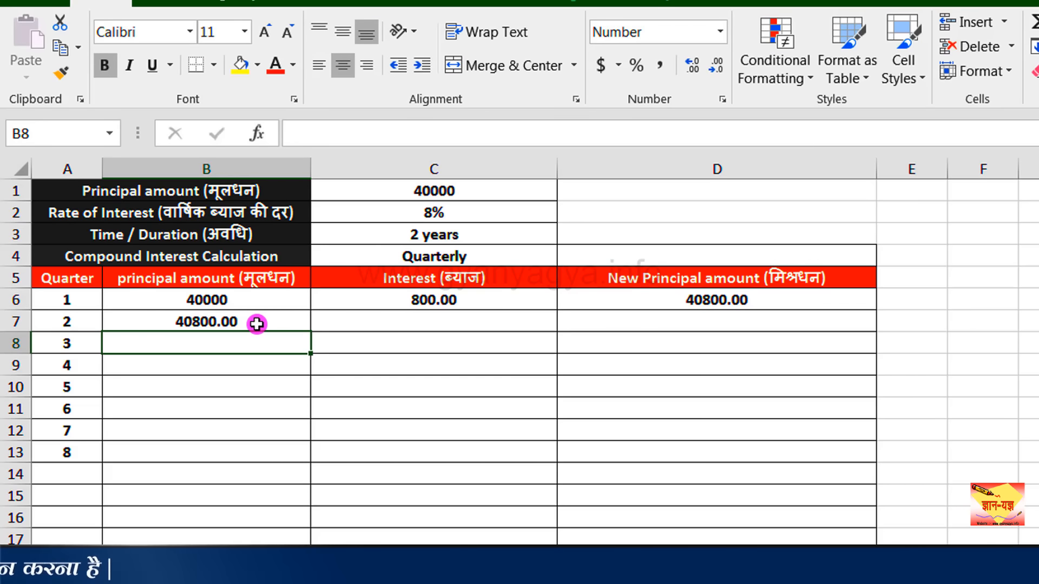
Step: Fill the principal, interest and new principal formulas down through row 13 so that all eight quarters are covered
click(274, 322)
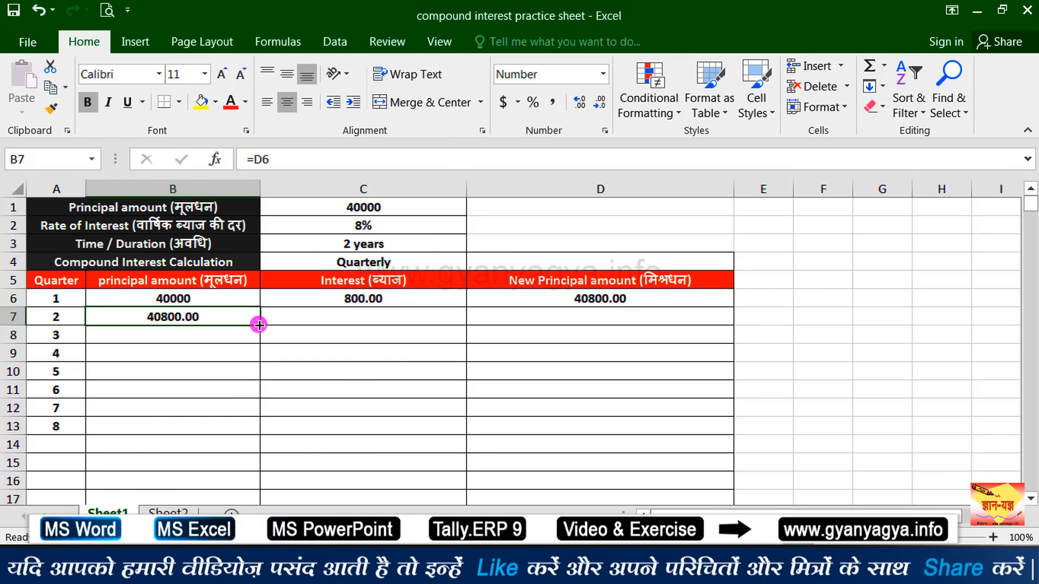
drag(258, 324, 254, 427)
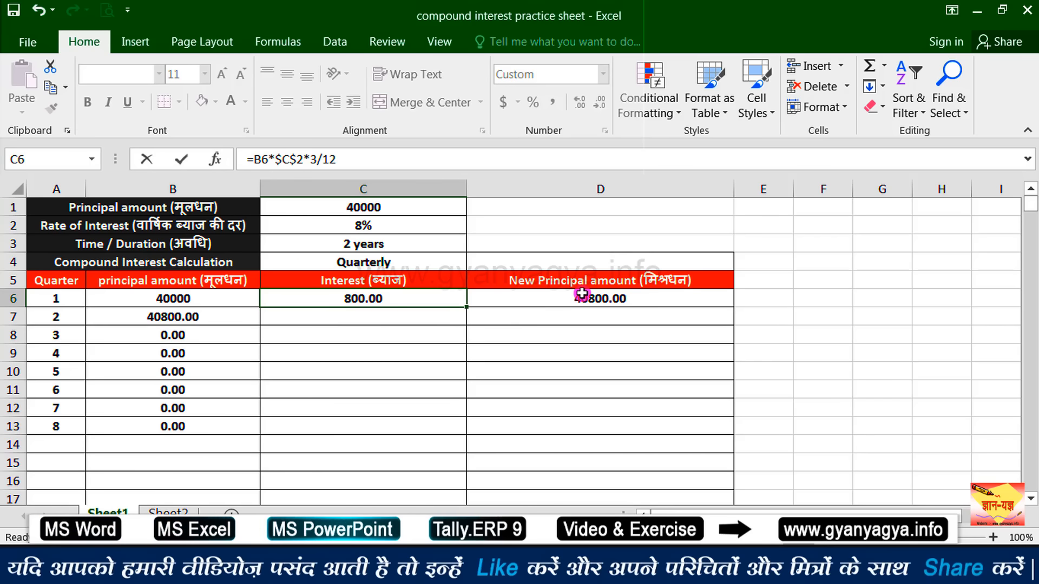
drag(464, 305, 448, 425)
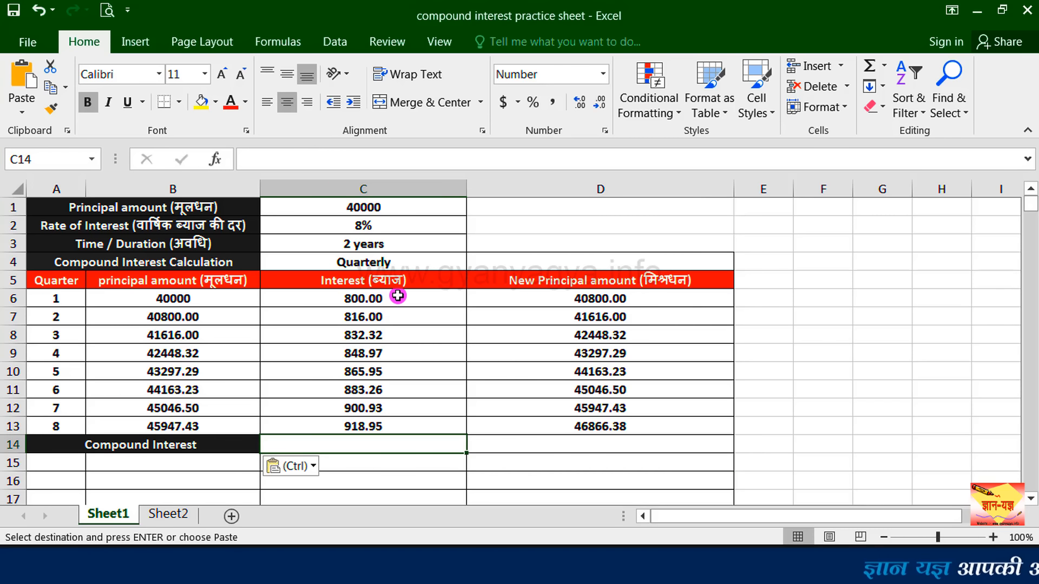
Step: Total the quarterly interest amounts C6:C13 in C14 with AutoSum
drag(398, 296, 396, 426)
click(869, 66)
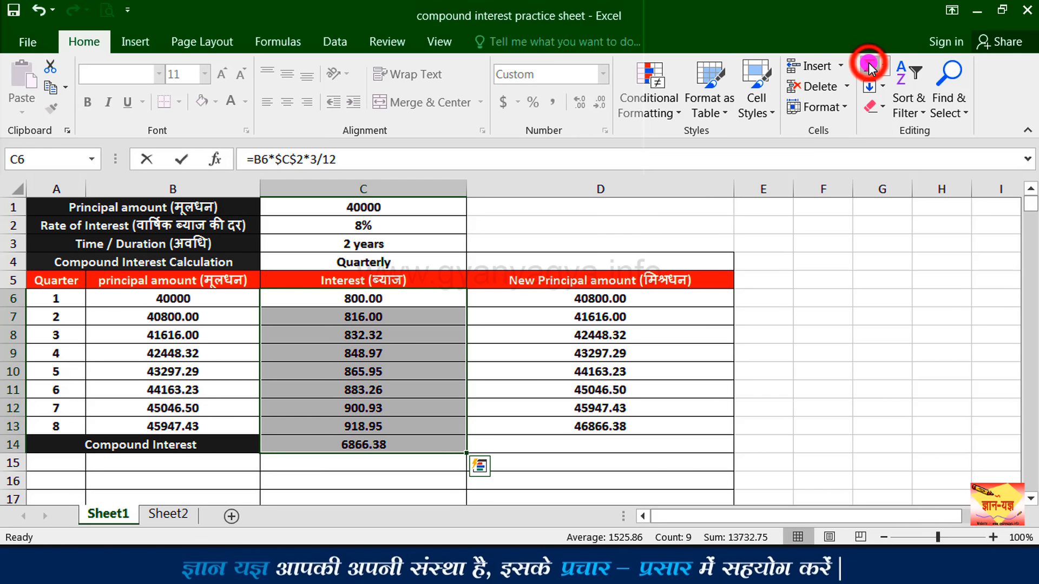
click(416, 442)
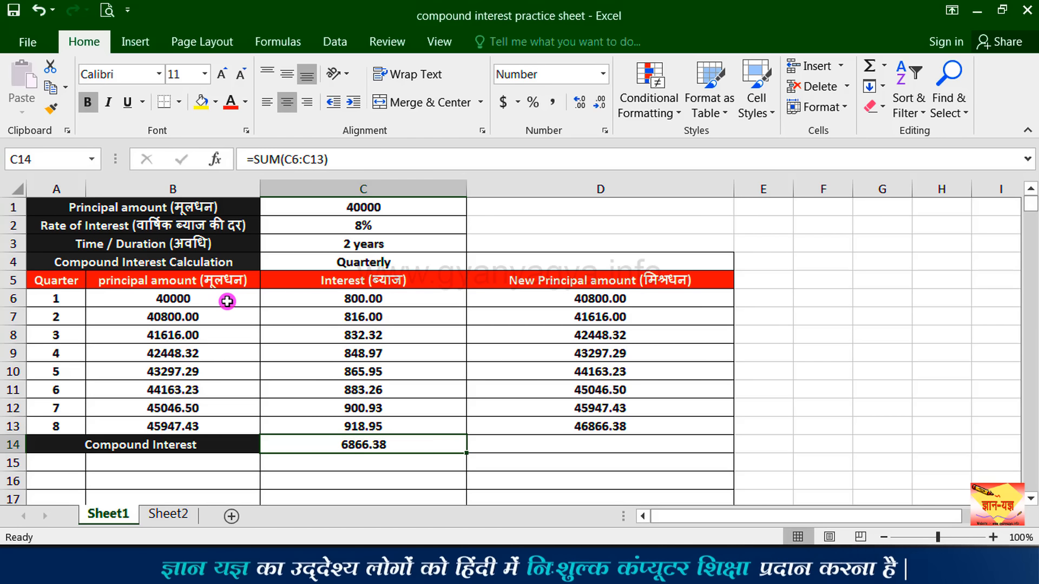
Step: Cross-check the compound interest in D14 with the formula =D13-B6, final amount minus starting principal
click(551, 443)
text(=)
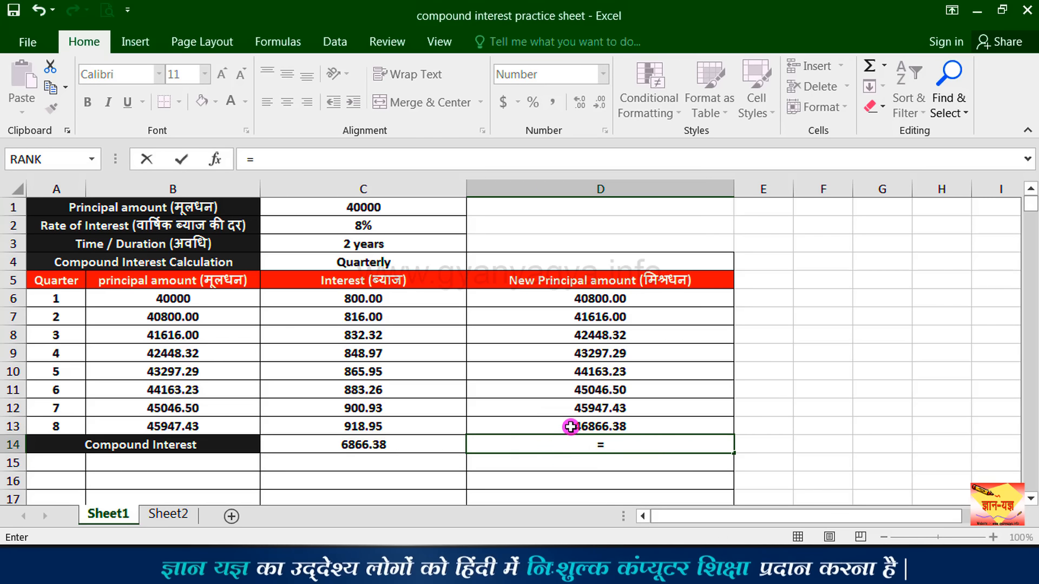
click(572, 426)
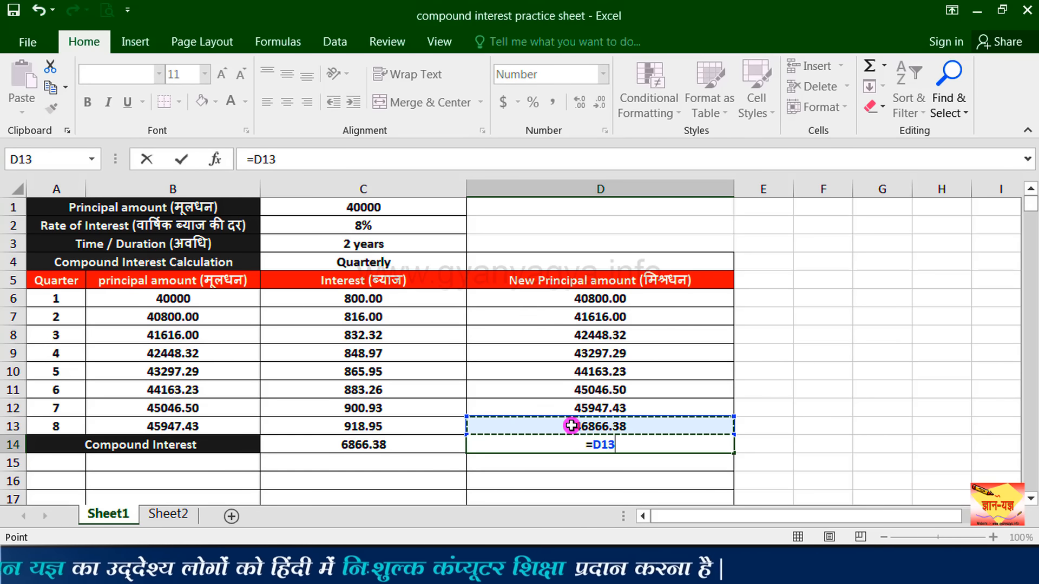
text(-)
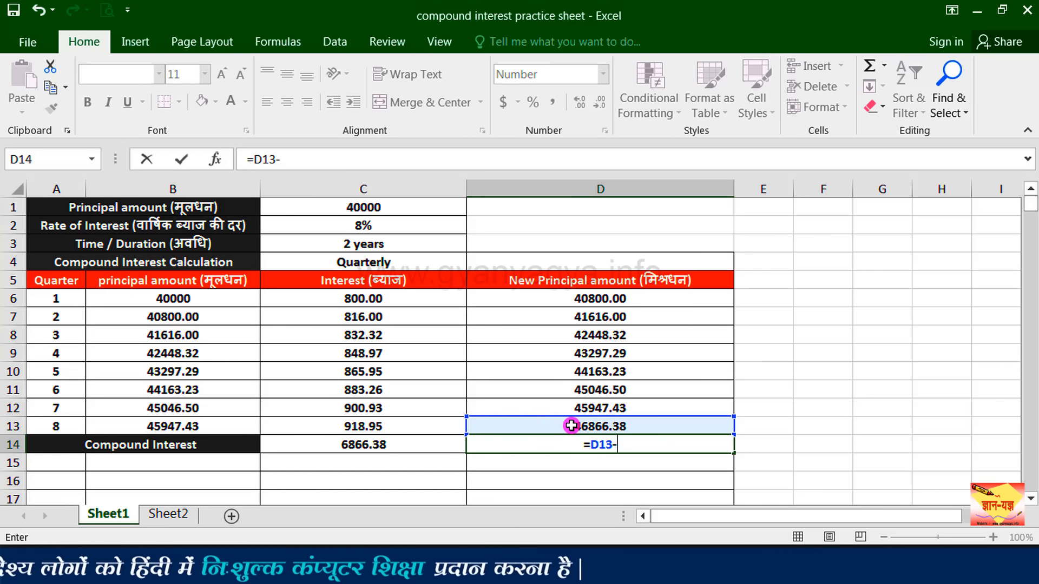
click(226, 299)
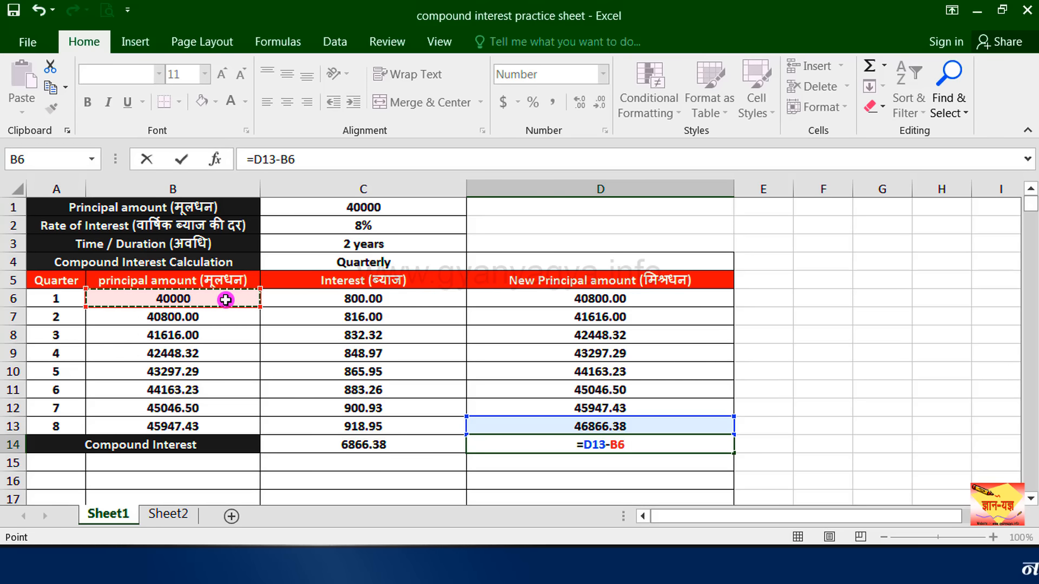
key(Return)
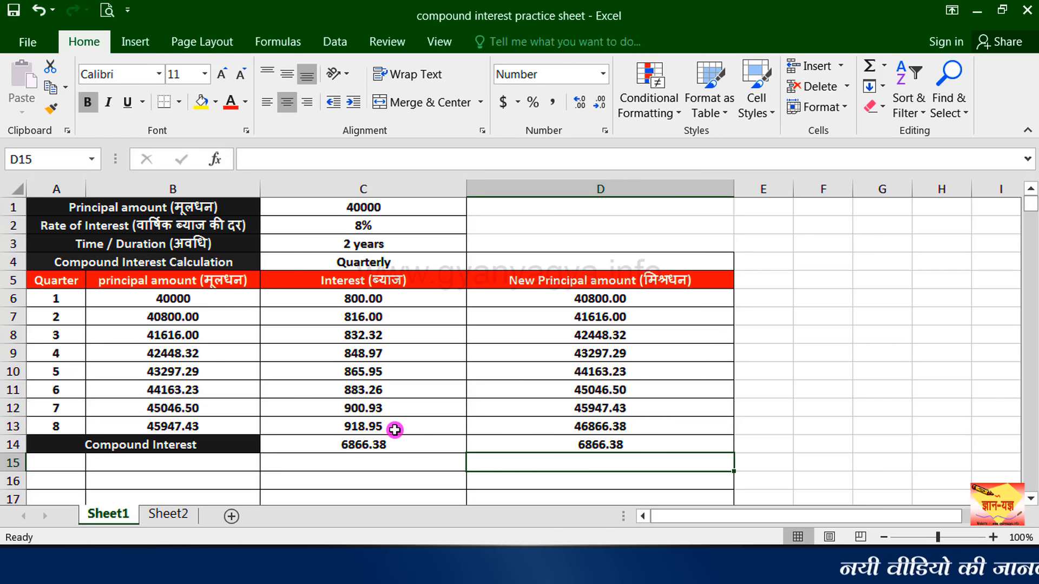
Step: Apply a light blue fill to the two compound interest results in C14:D14
click(518, 448)
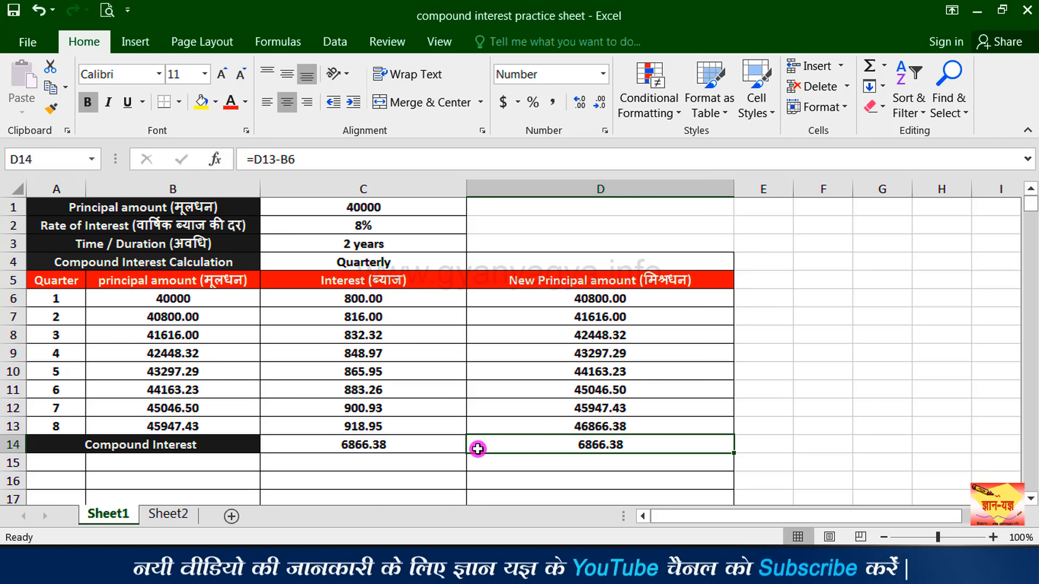
key(shift+Left)
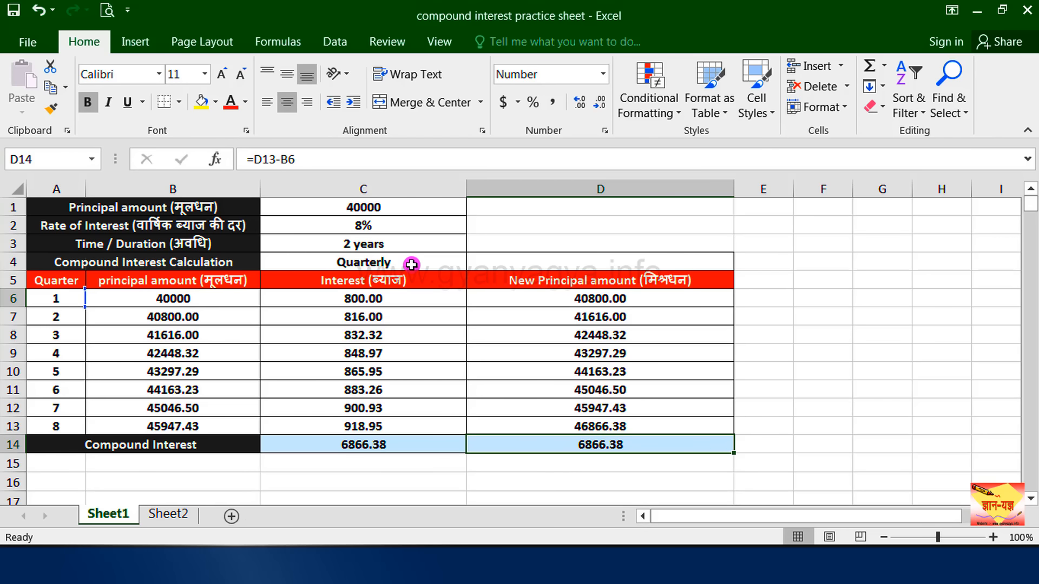
click(363, 299)
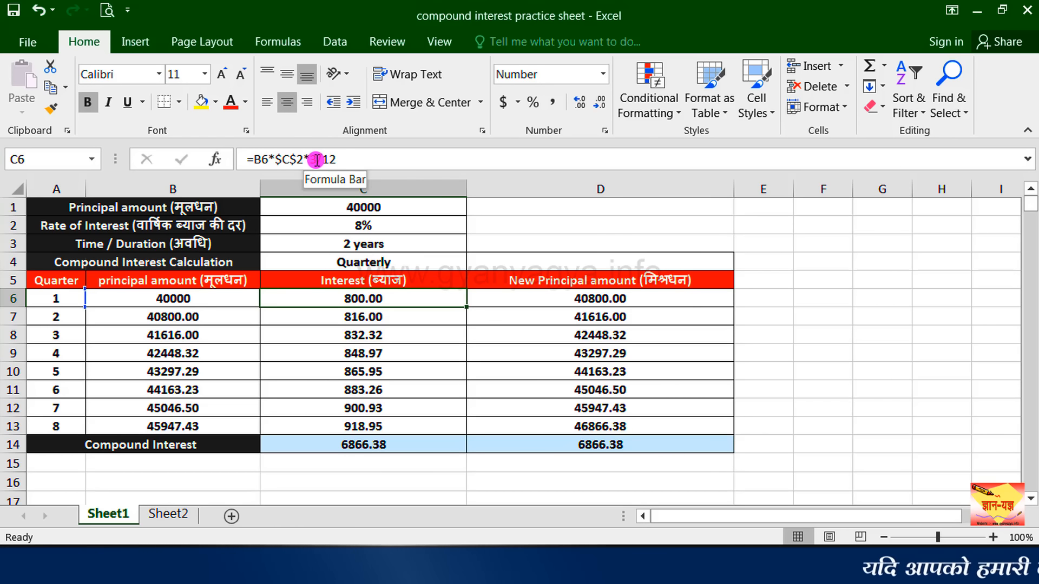